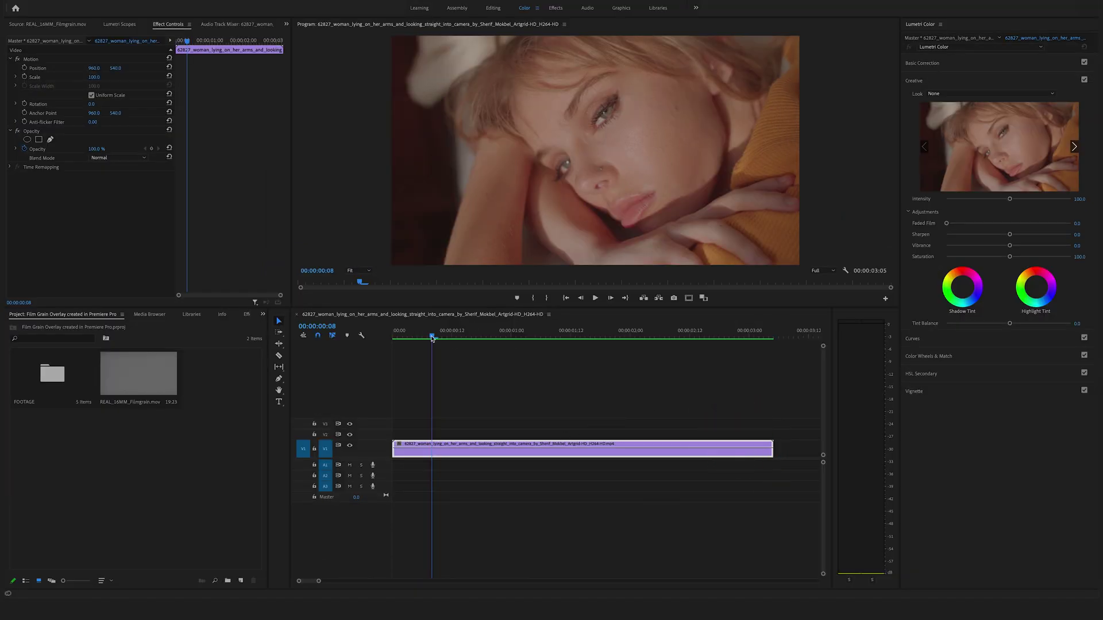
Step: Preview the woman clip, then drag Noise HLS Auto from Video Effects > Noise & Grain onto it
{"action": "mouse_move", "coordinate": [433, 338]}
{"action": "left_mouse_down"}
{"action": "mouse_move", "coordinate": [495, 342]}
{"action": "mouse_move", "coordinate": [410, 338]}
{"action": "left_mouse_up"}
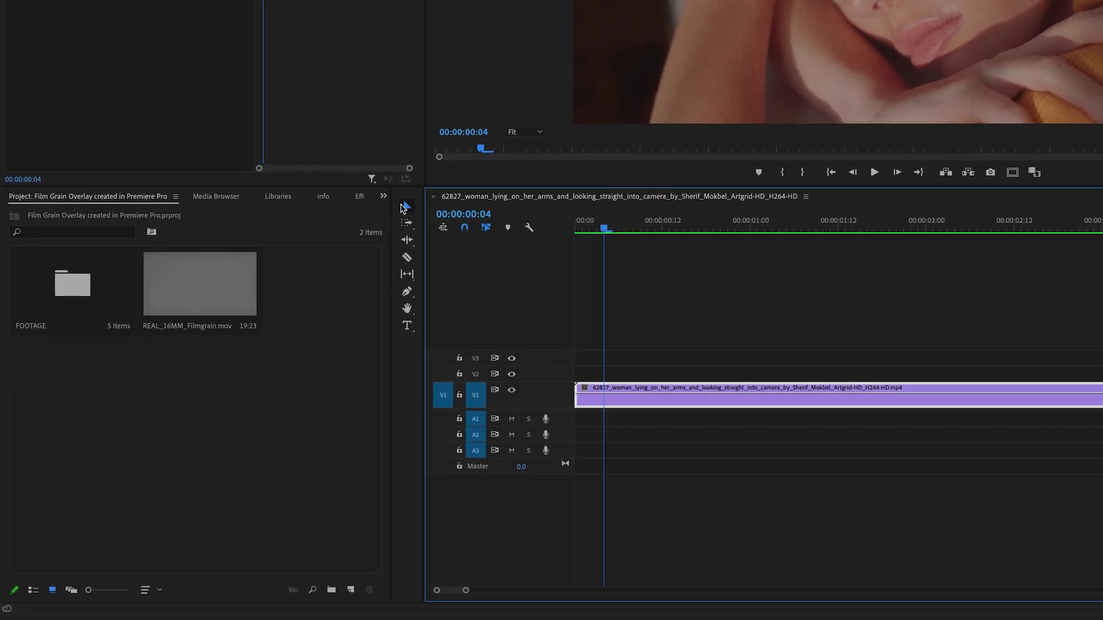
{"action": "left_click", "coordinate": [432, 151]}
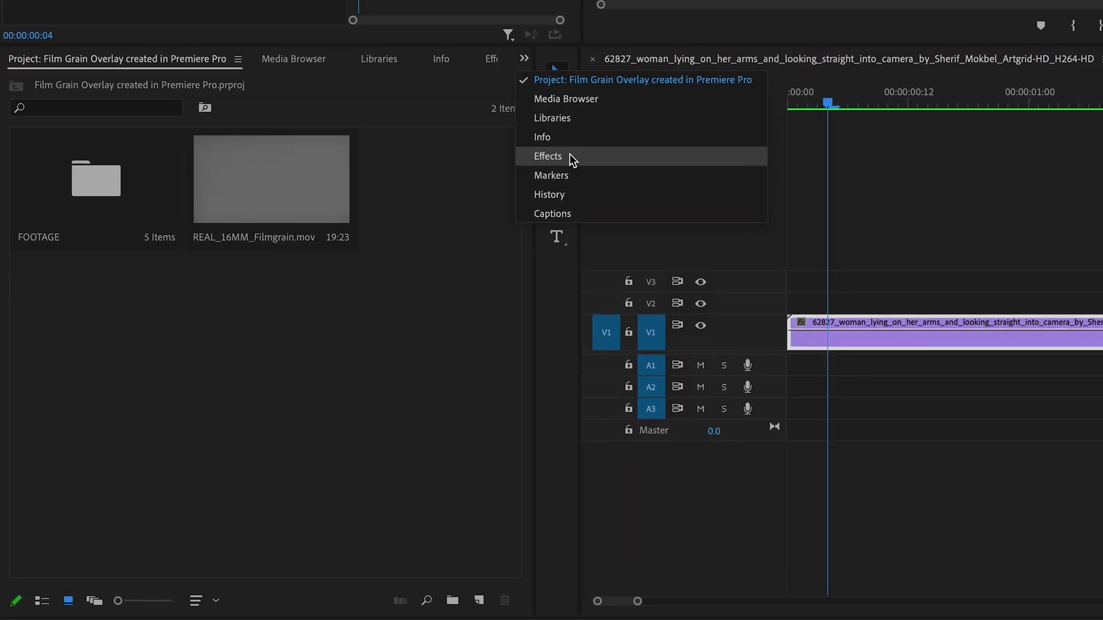
{"action": "left_click", "coordinate": [527, 228]}
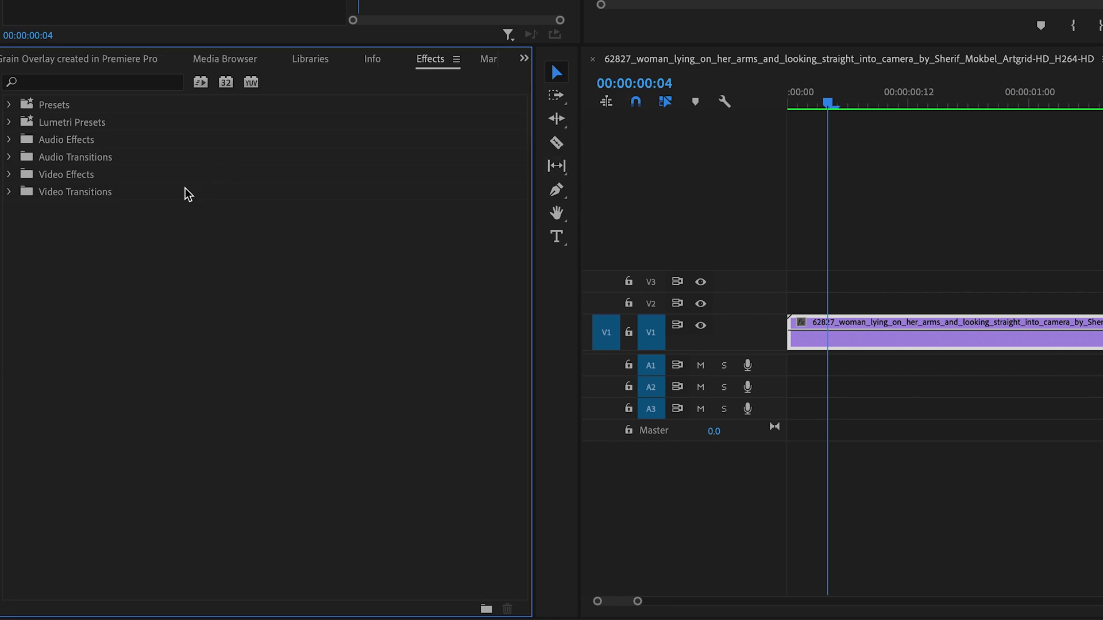
{"action": "left_click", "coordinate": [9, 174]}
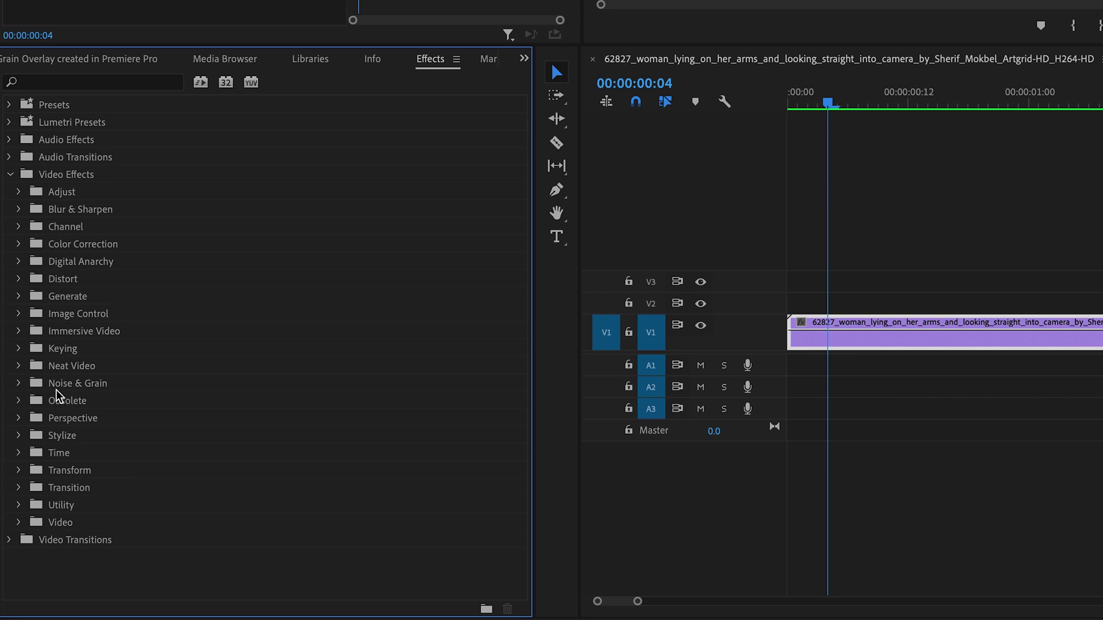
{"action": "left_click", "coordinate": [21, 385]}
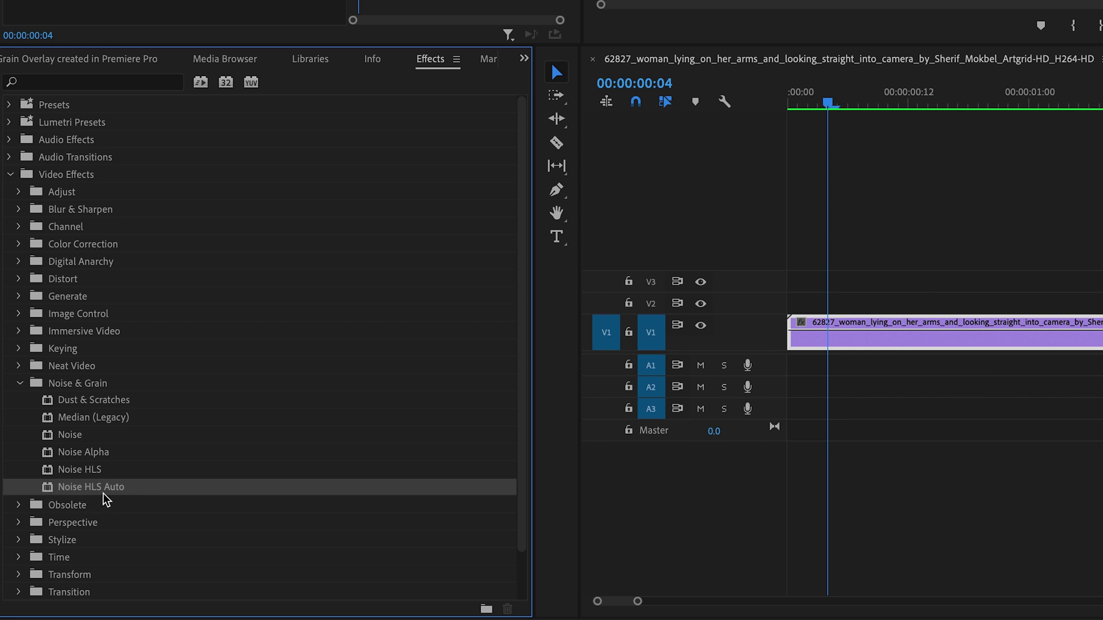
{"action": "left_click_drag", "start_coordinate": [49, 492], "coordinate": [953, 349]}
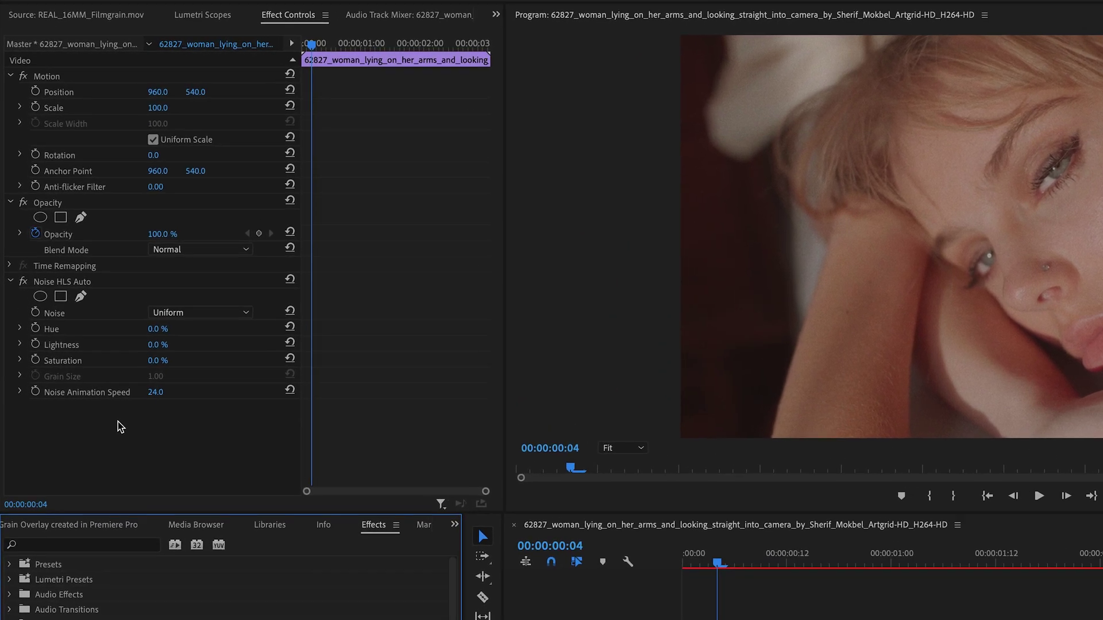
Step: Set Noise HLS Auto to Grain noise with 15% lightness, then return to the sequence start
{"action": "left_click", "coordinate": [73, 462]}
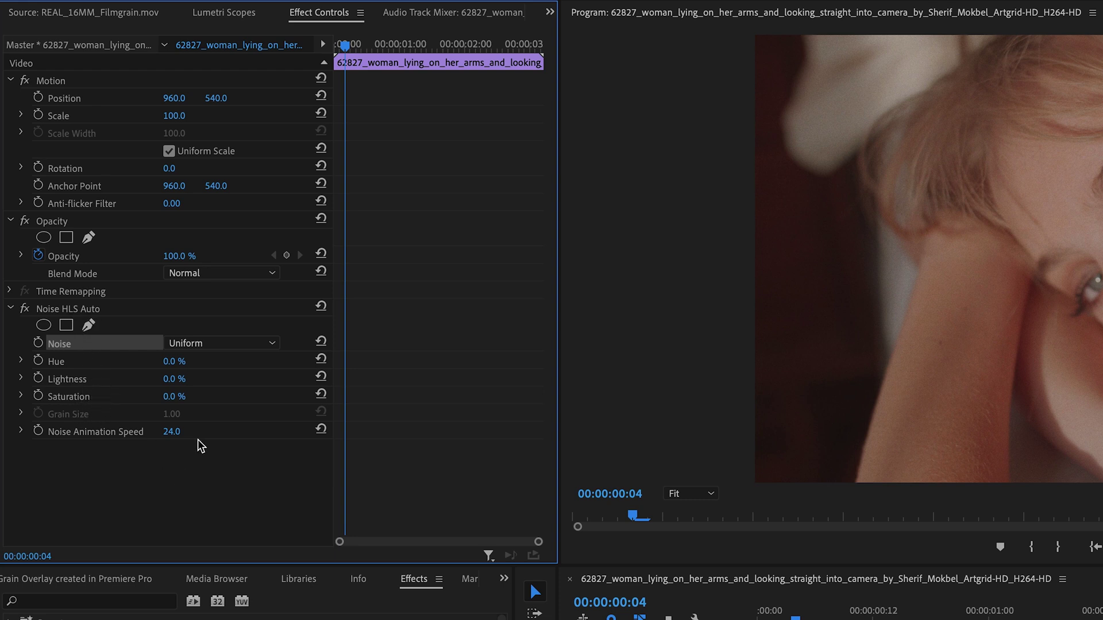
{"action": "left_click", "coordinate": [262, 346]}
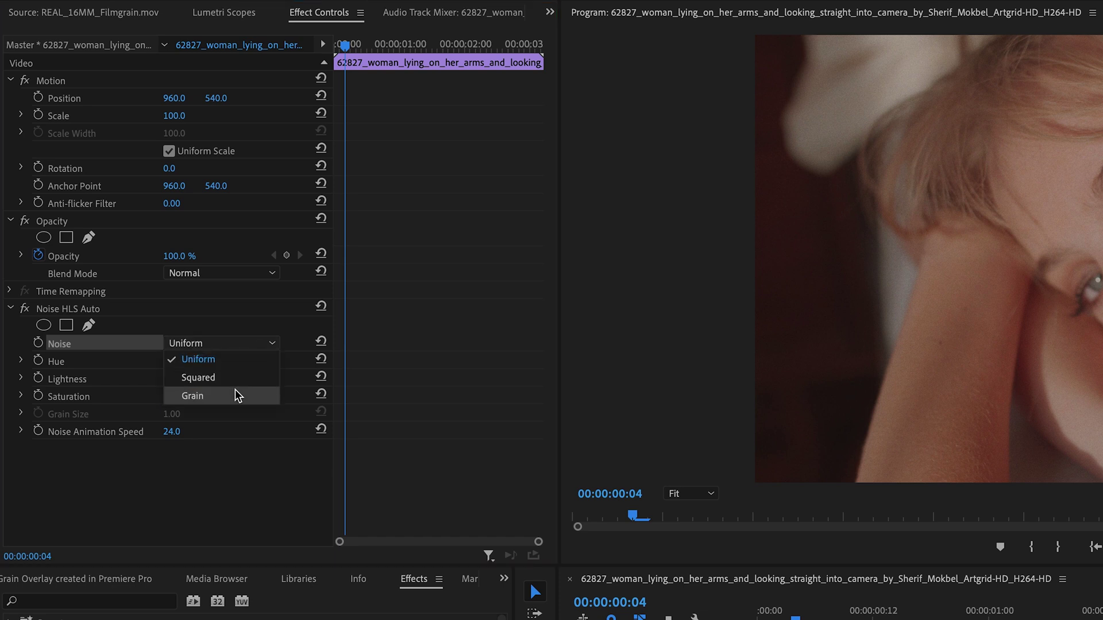
{"action": "left_click", "coordinate": [221, 396]}
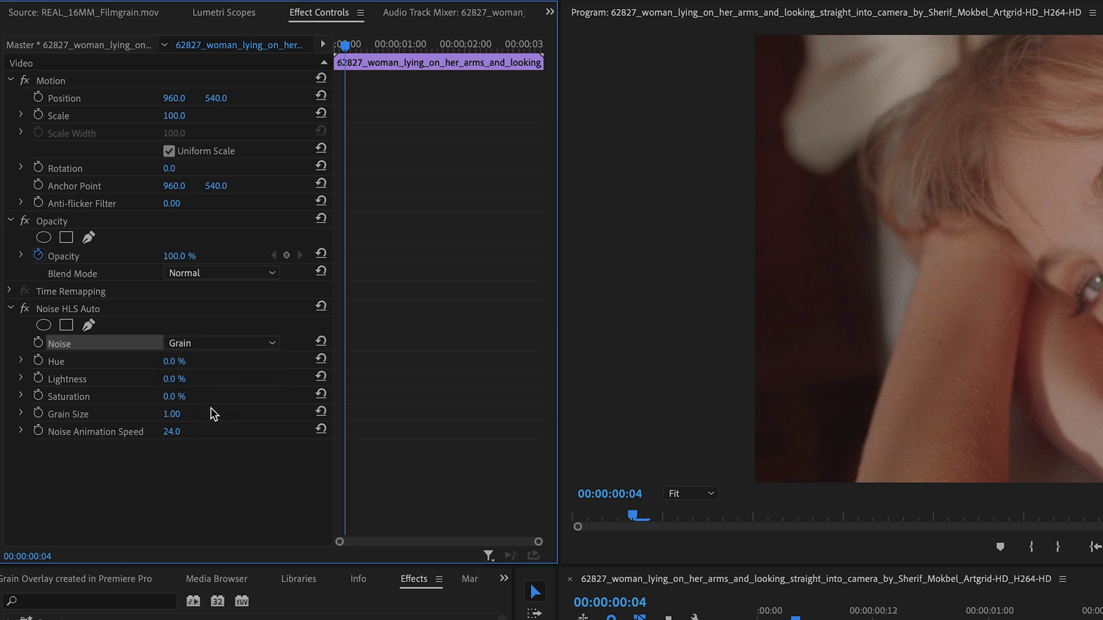
{"action": "left_click", "coordinate": [174, 380]}
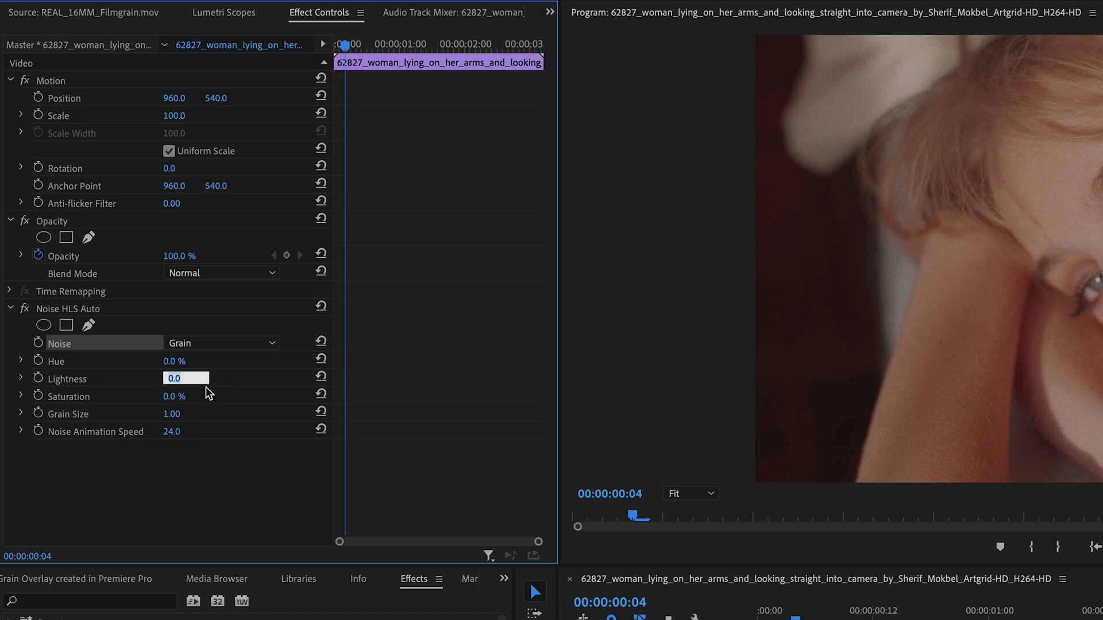
{"action": "type", "text": "15"}
{"action": "key", "text": "Return"}
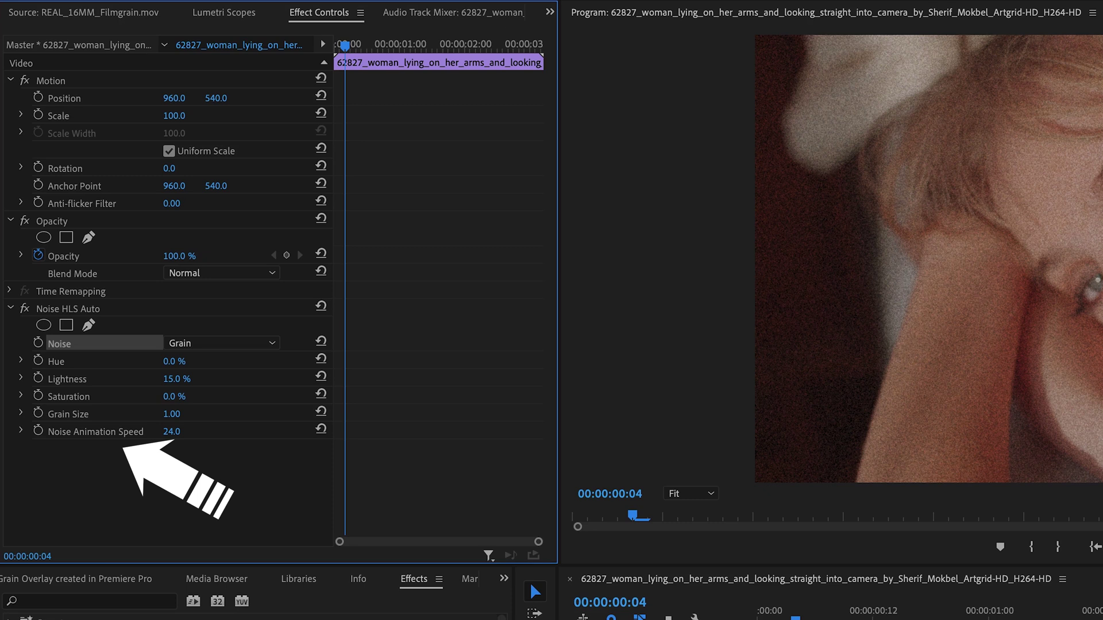
{"action": "key", "text": "Home"}
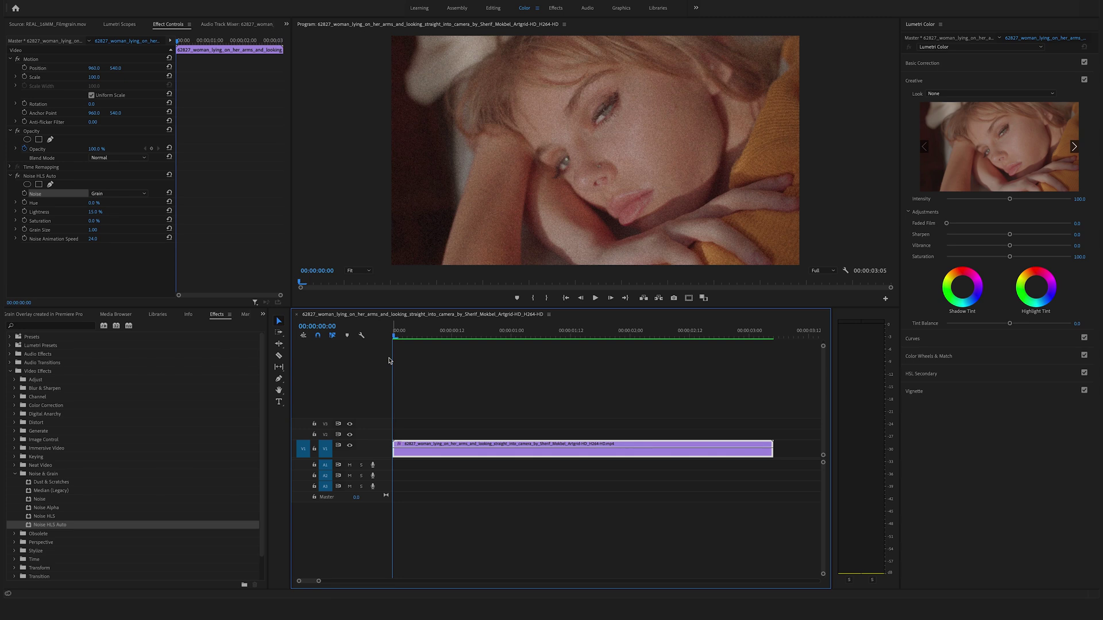
Step: Play the sequence to preview the grain, view REAL_16MM_Filmgrain.mov, and enlarge track V2
{"action": "key", "text": "space"}
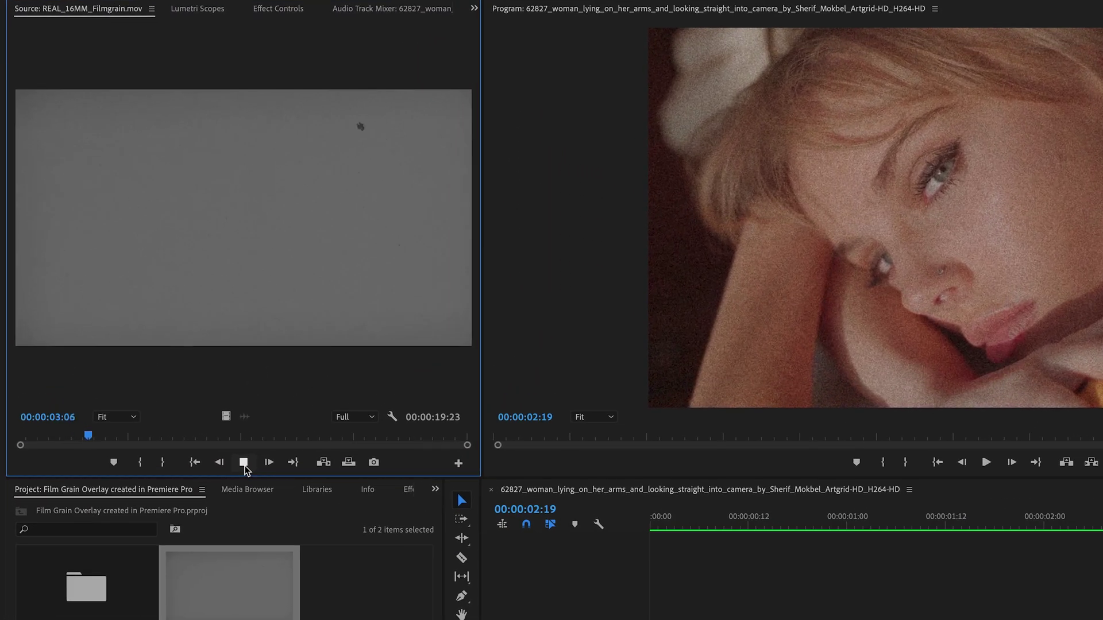
{"action": "left_click", "coordinate": [245, 463]}
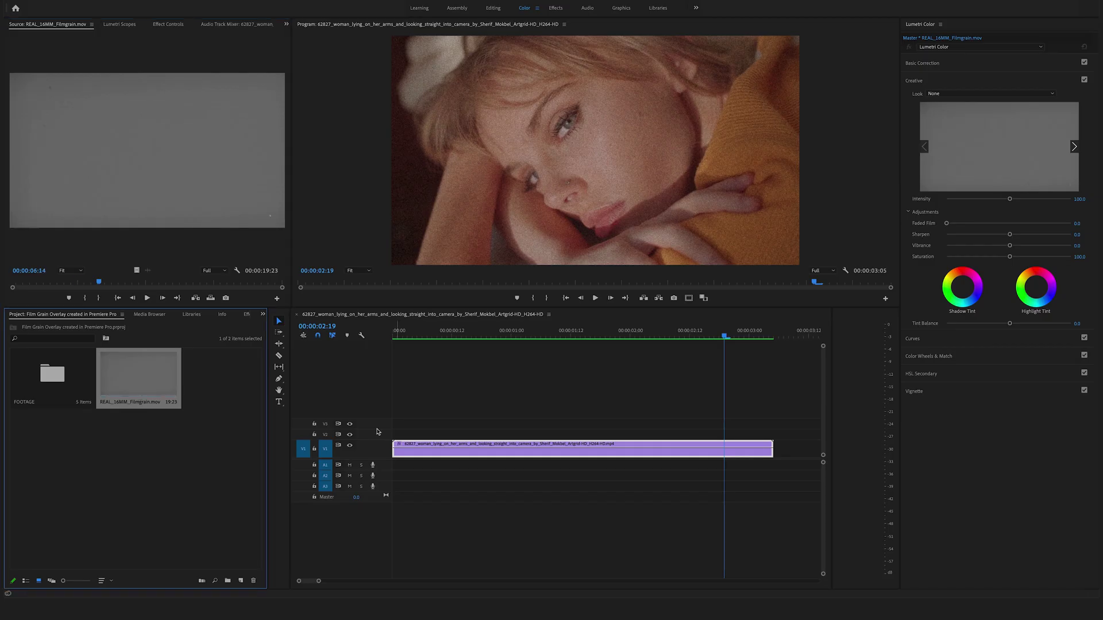
{"action": "left_click_drag", "start_coordinate": [383, 429], "coordinate": [383, 424]}
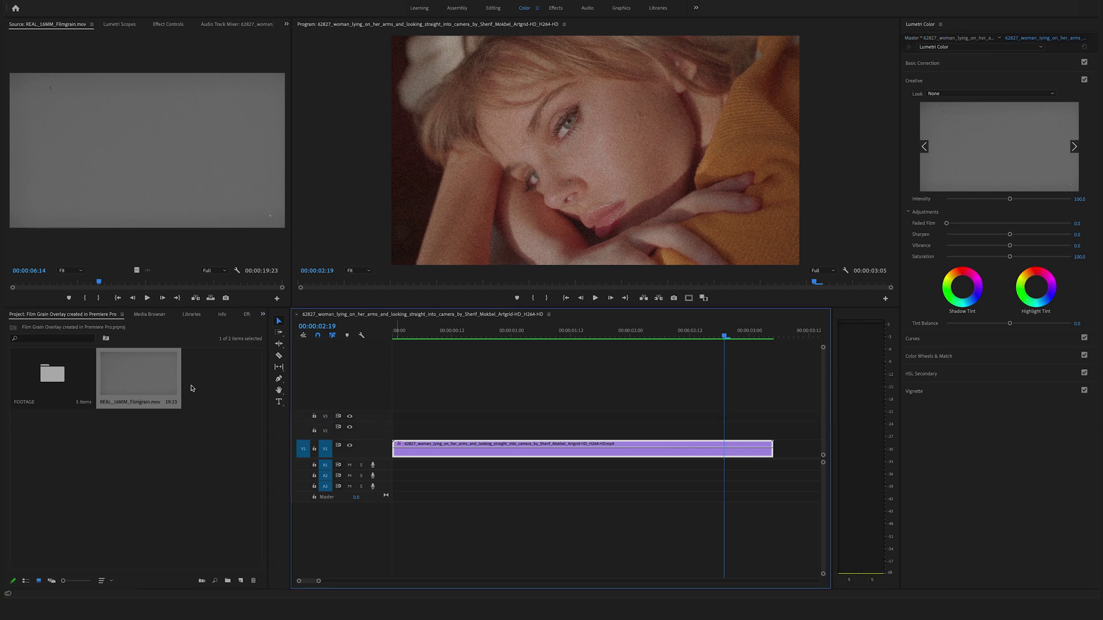
Step: Place REAL_16MM_Filmgrain.mov on V2 above the woman clip and select it at 15 frames
{"action": "left_click", "coordinate": [124, 379]}
{"action": "left_click_drag", "start_coordinate": [125, 379], "coordinate": [397, 428]}
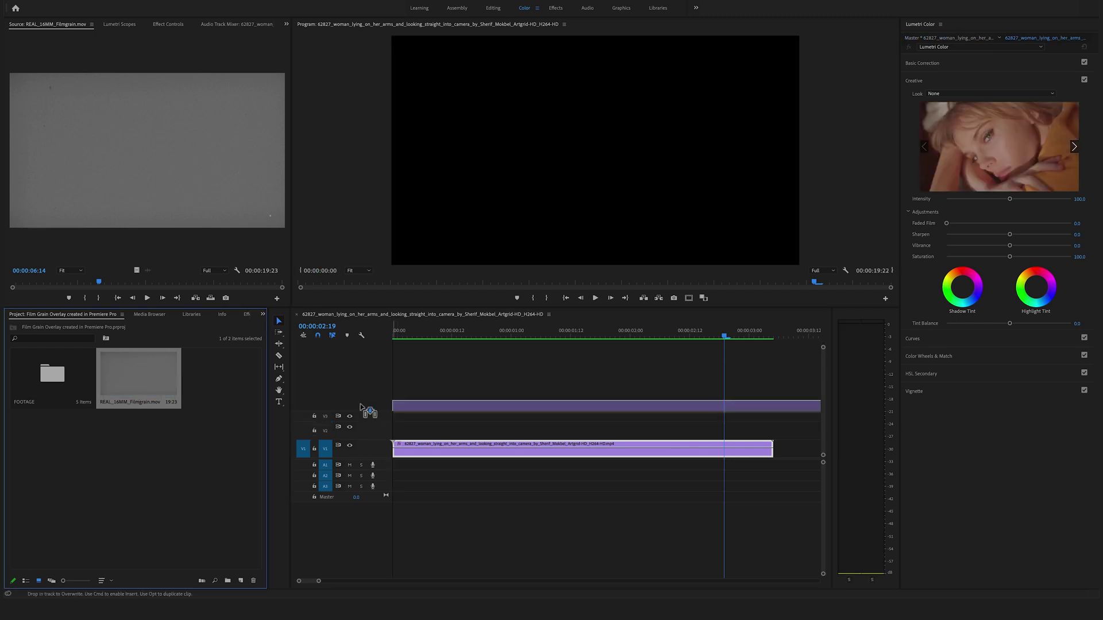
{"action": "left_click_drag", "start_coordinate": [638, 332], "coordinate": [469, 332]}
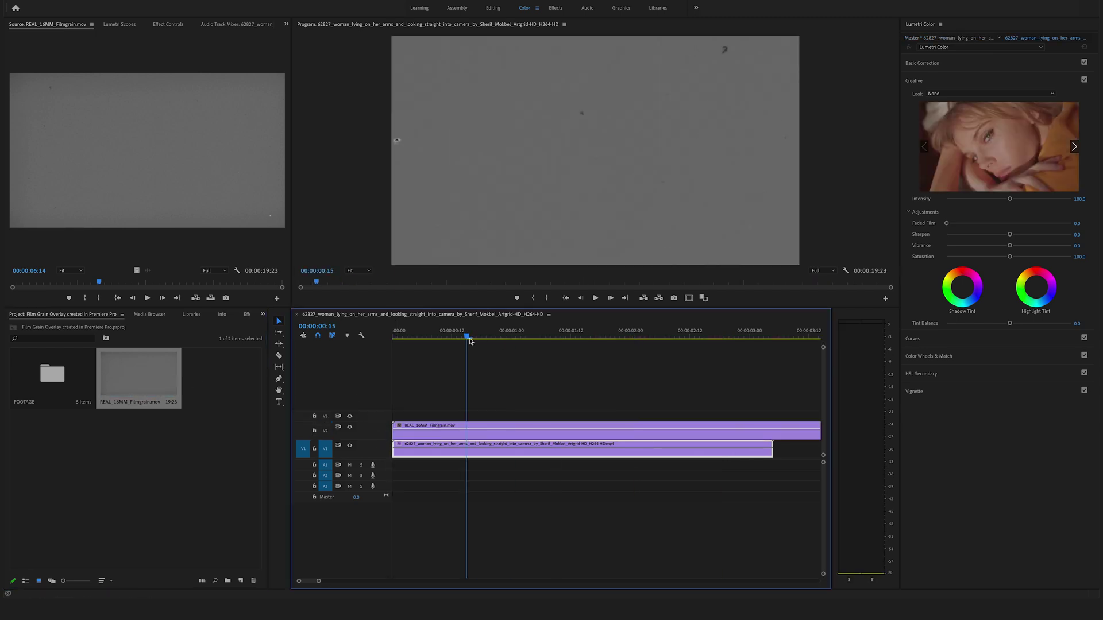
{"action": "left_click", "coordinate": [428, 428]}
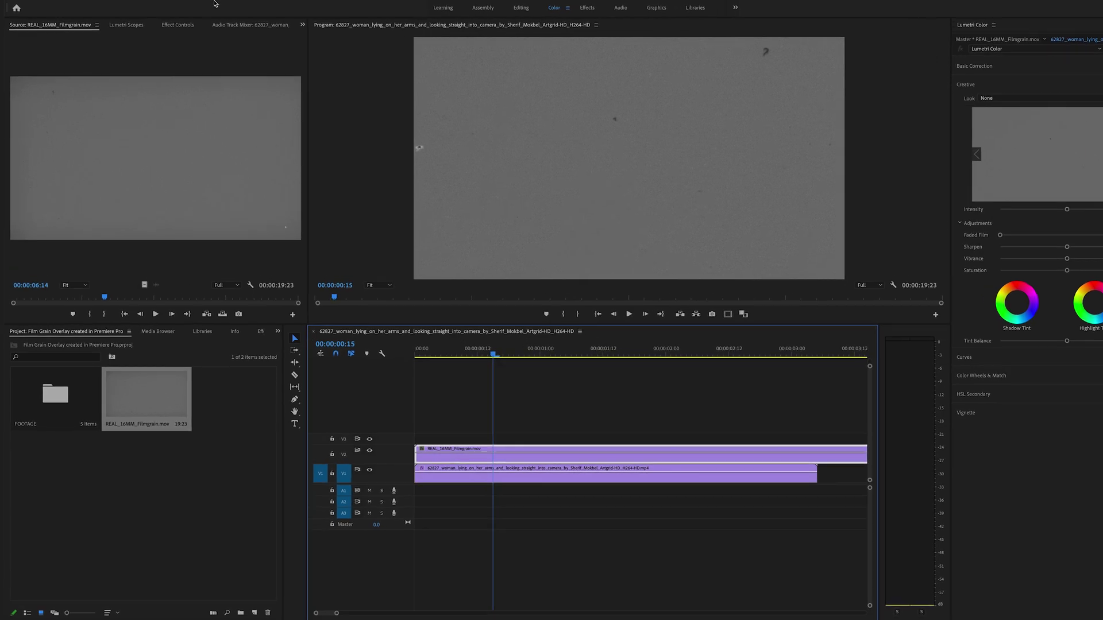
Step: Change the film grain clip's Opacity blend mode from Normal to Hard Light
{"action": "left_click", "coordinate": [167, 24]}
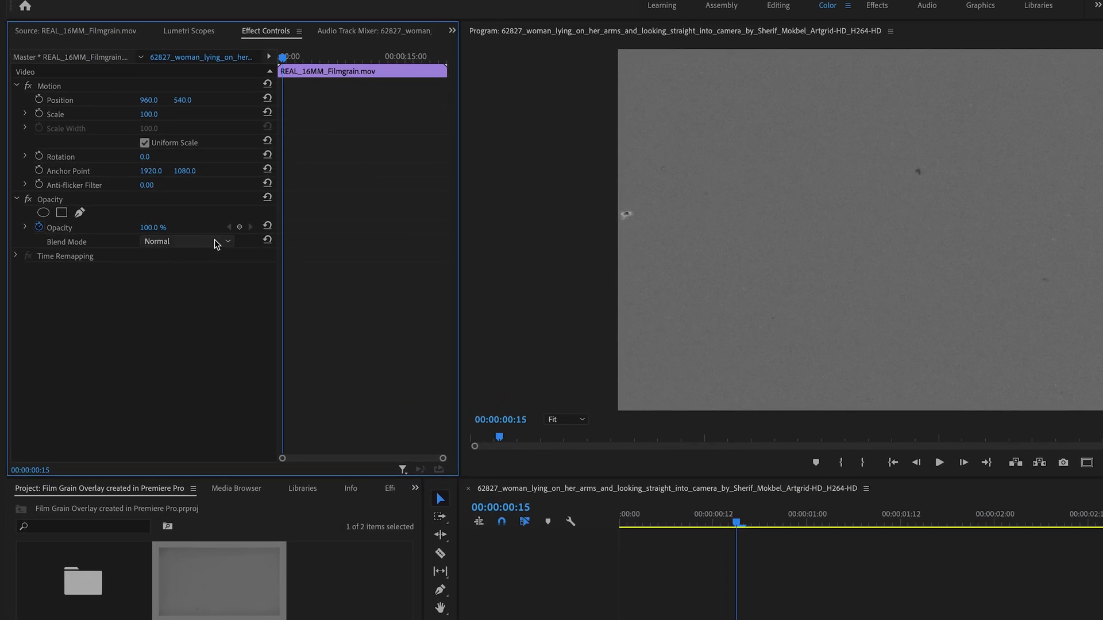
{"action": "left_click", "coordinate": [172, 223]}
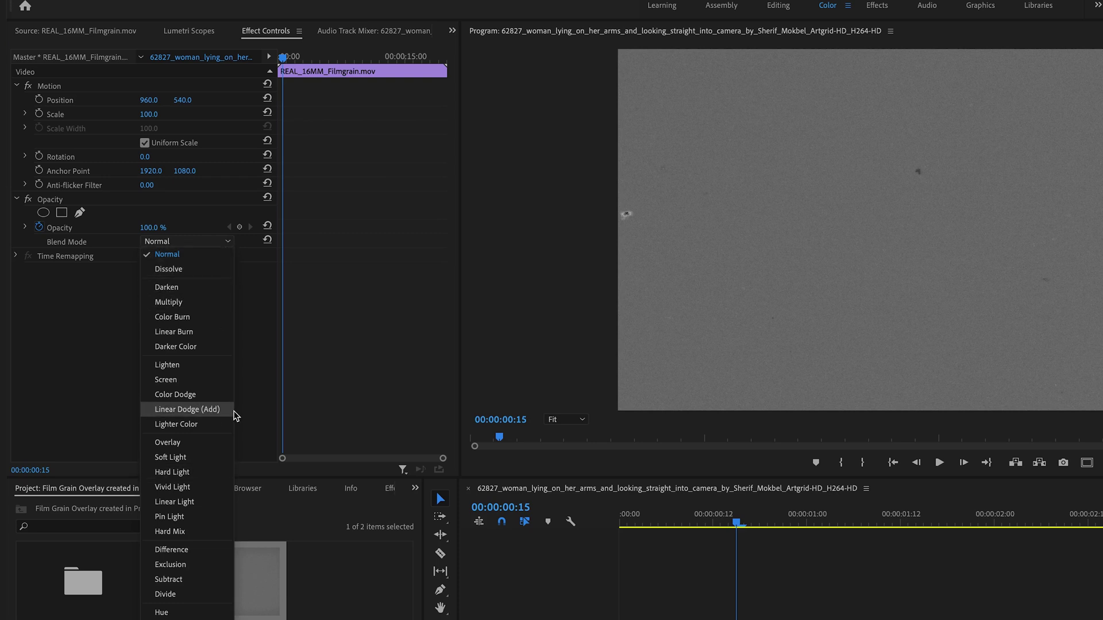
{"action": "left_click", "coordinate": [207, 471]}
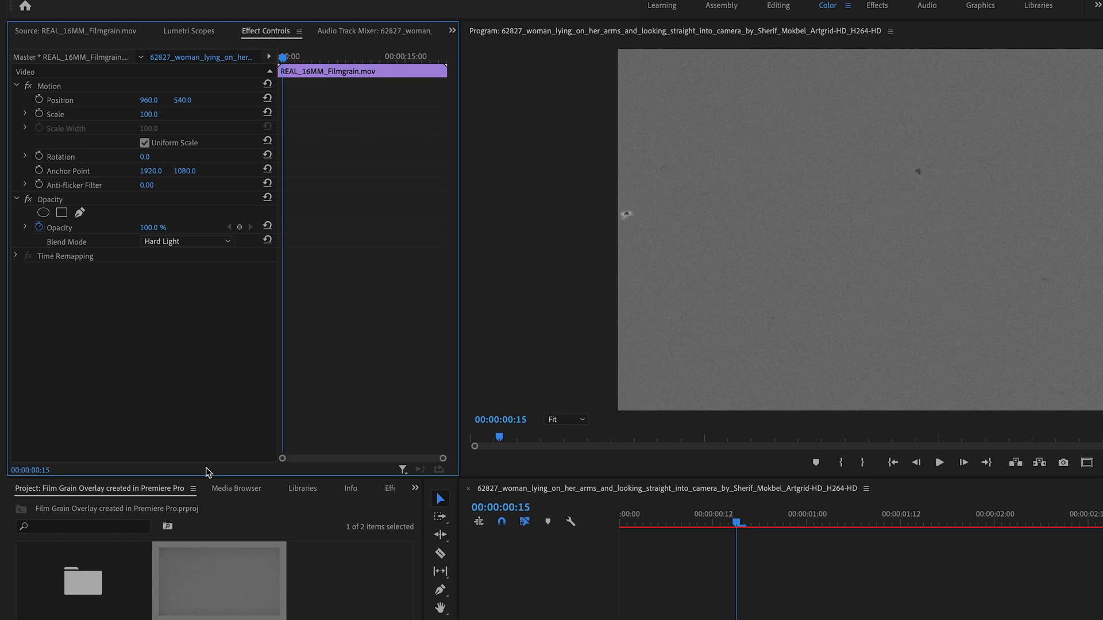